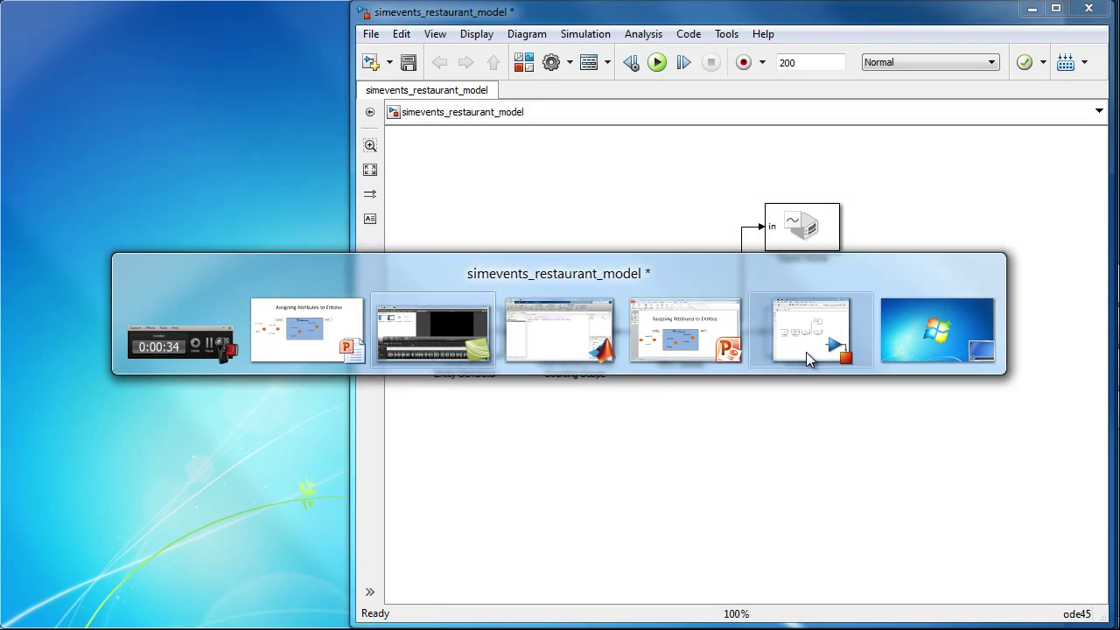
Shift the FIFO Queue, Signal Scope and N-Server blocks right and delete the Counting Scope–FIFO Queue link
click(806, 352)
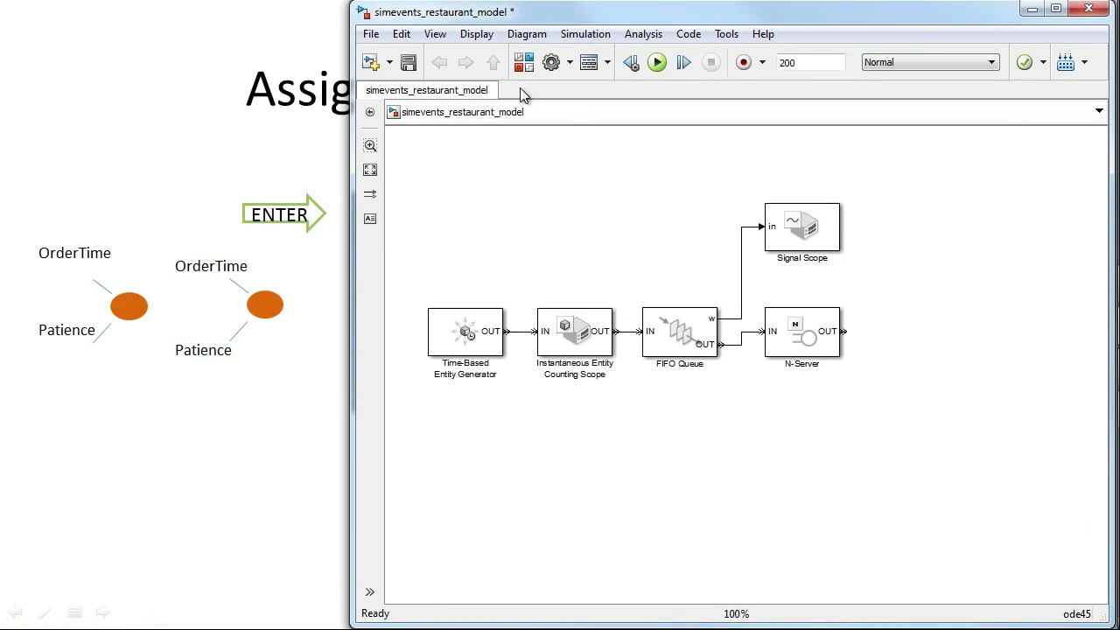
click(519, 72)
drag(659, 170, 835, 378)
drag(680, 346, 897, 338)
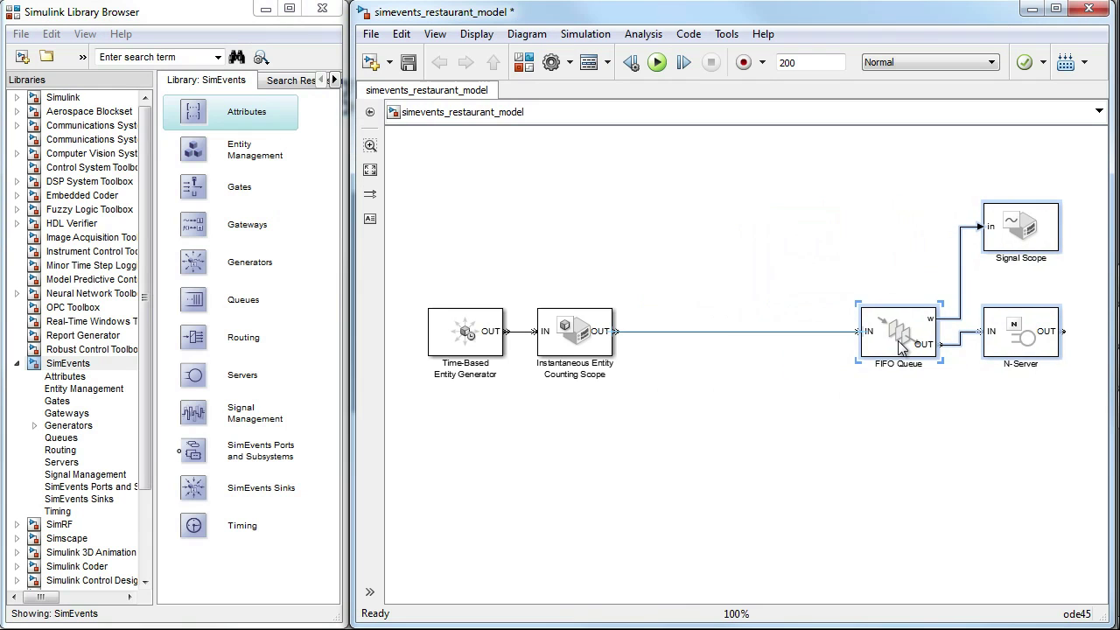
click(720, 331)
key(Delete)
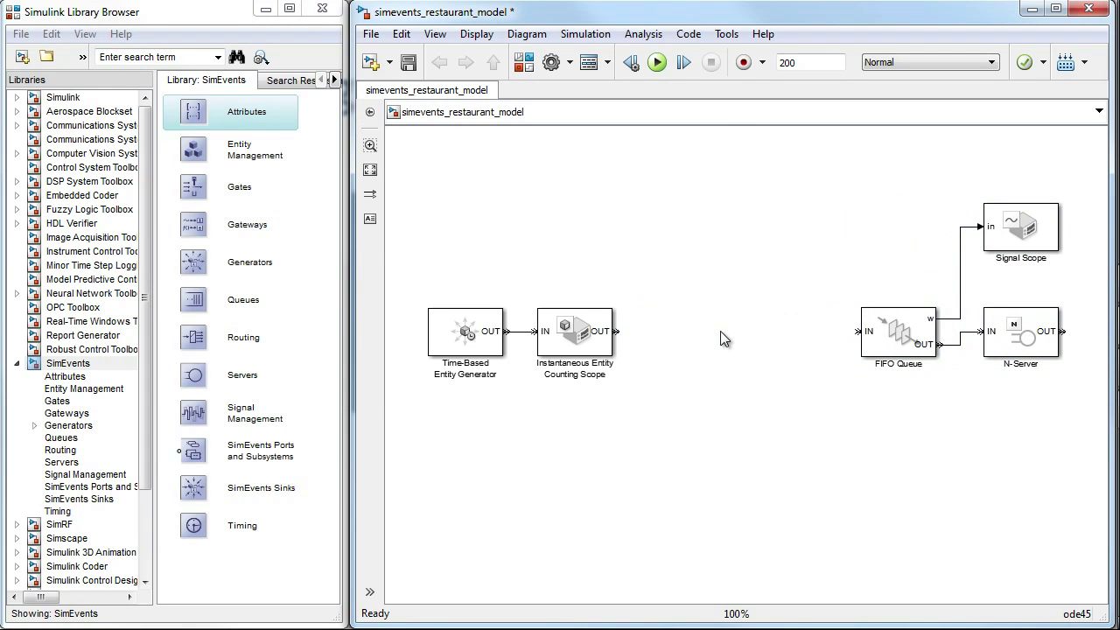
Place a Set Attribute block from the Attributes library right after the Instantaneous Entity Counting Scope
click(58, 377)
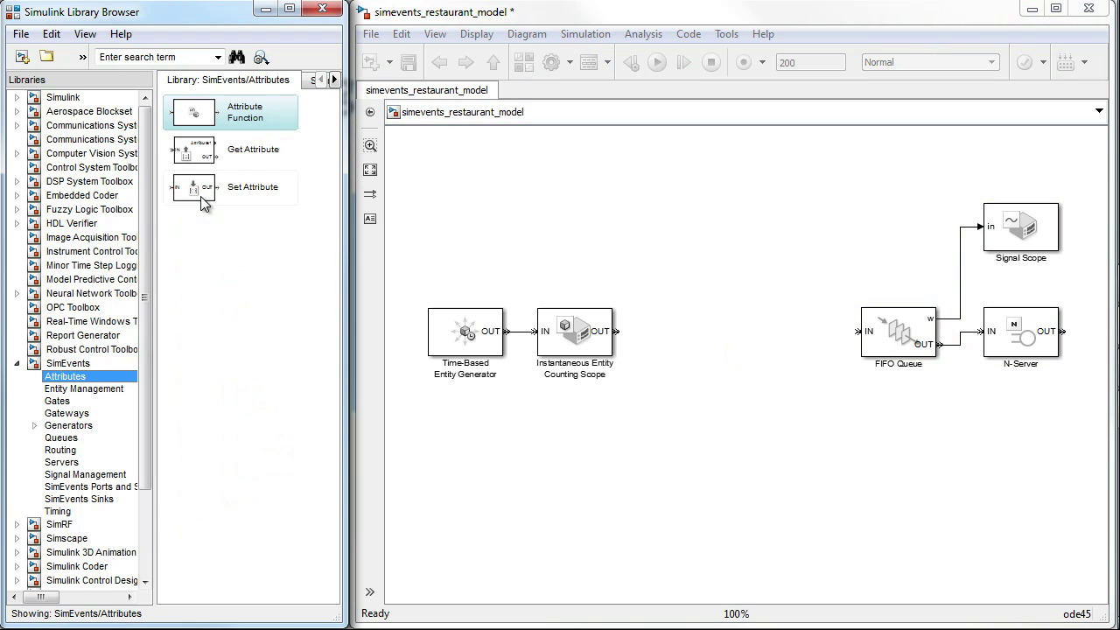
click(202, 201)
mouse_move(199, 195)
mouse_down()
mouse_move(718, 375)
mouse_move(687, 332)
mouse_move(645, 331)
mouse_up()
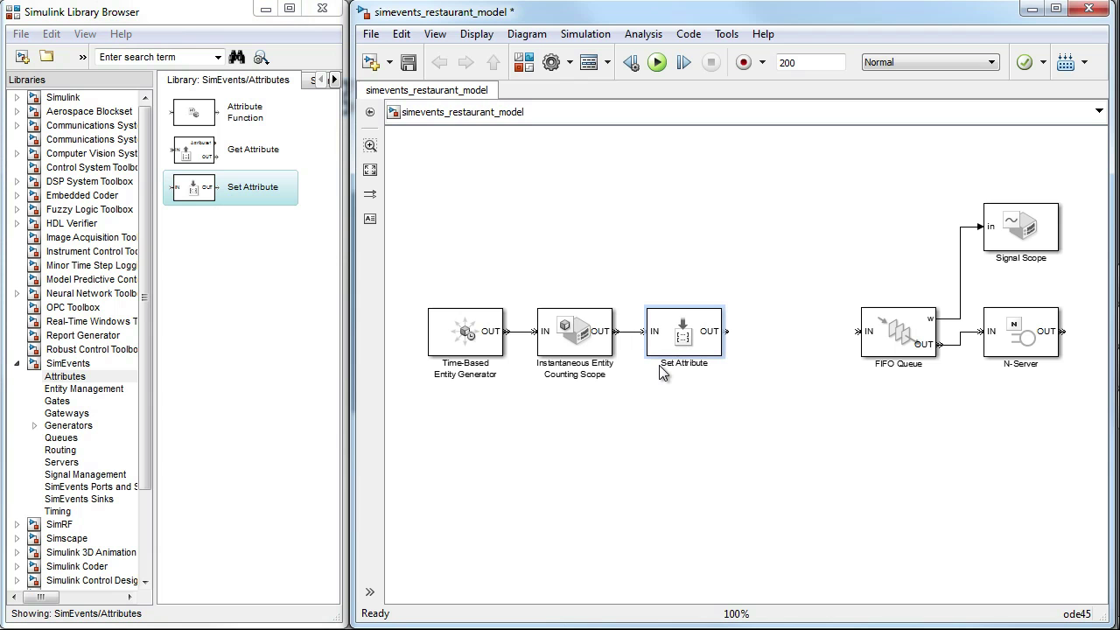
Rename the Set Attribute block's first attribute to Patience, keeping its value 1 from the dialog
double_click(688, 340)
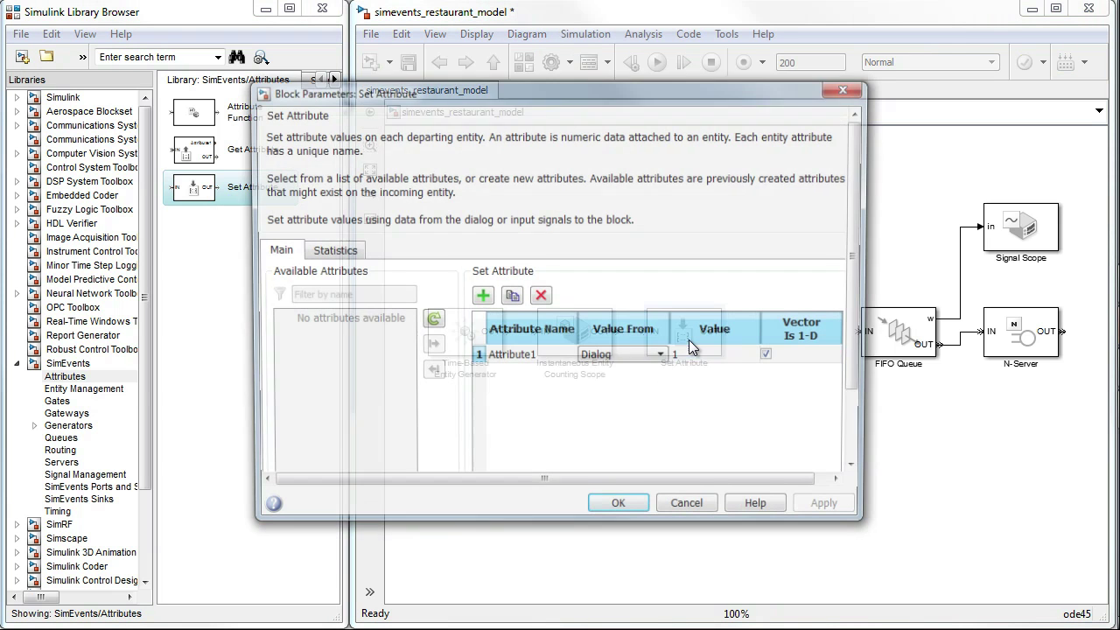
click(662, 360)
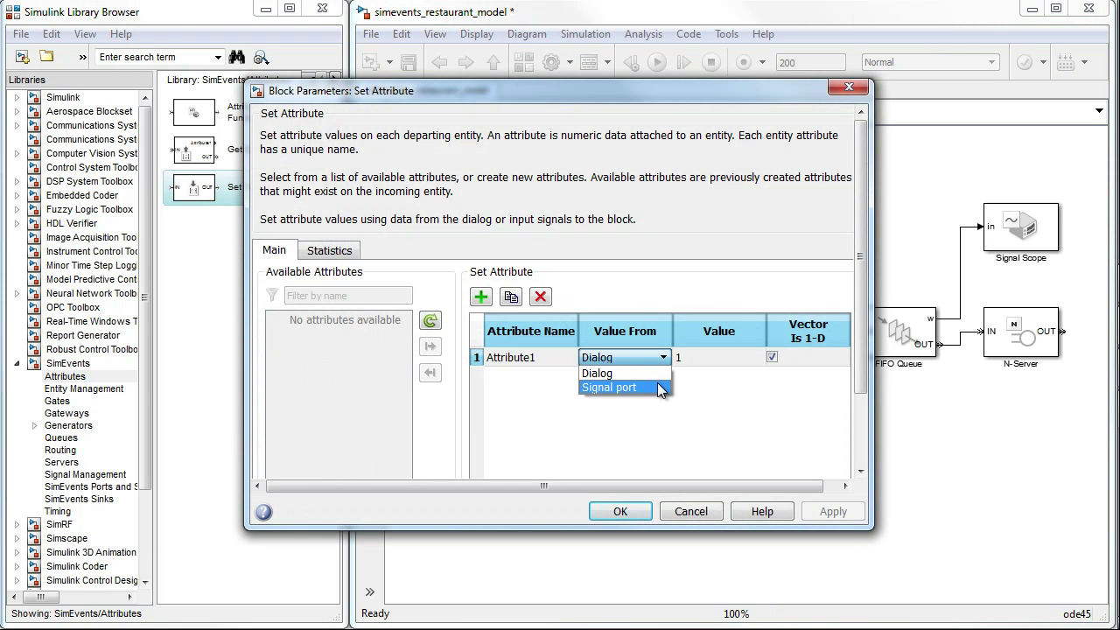
click(658, 374)
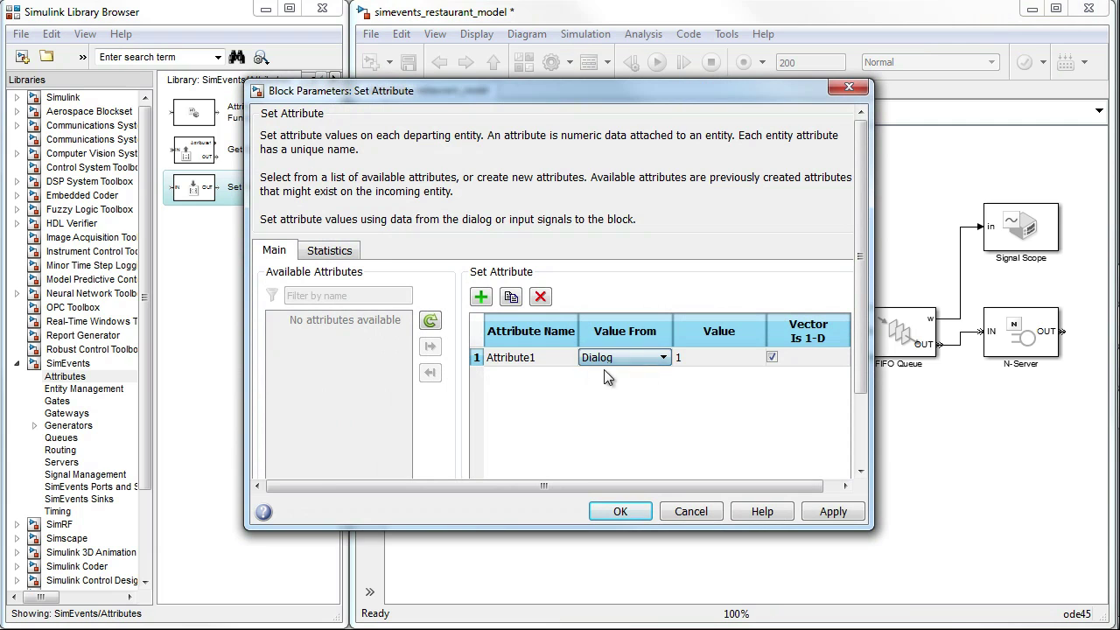
double_click(559, 361)
text(Patience)
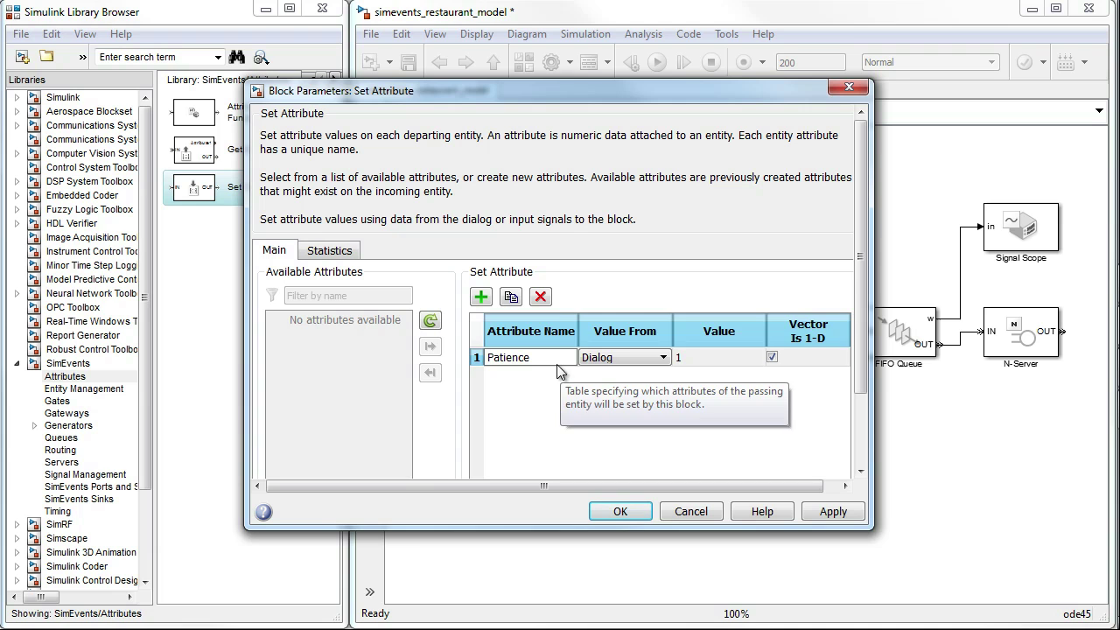
click(702, 380)
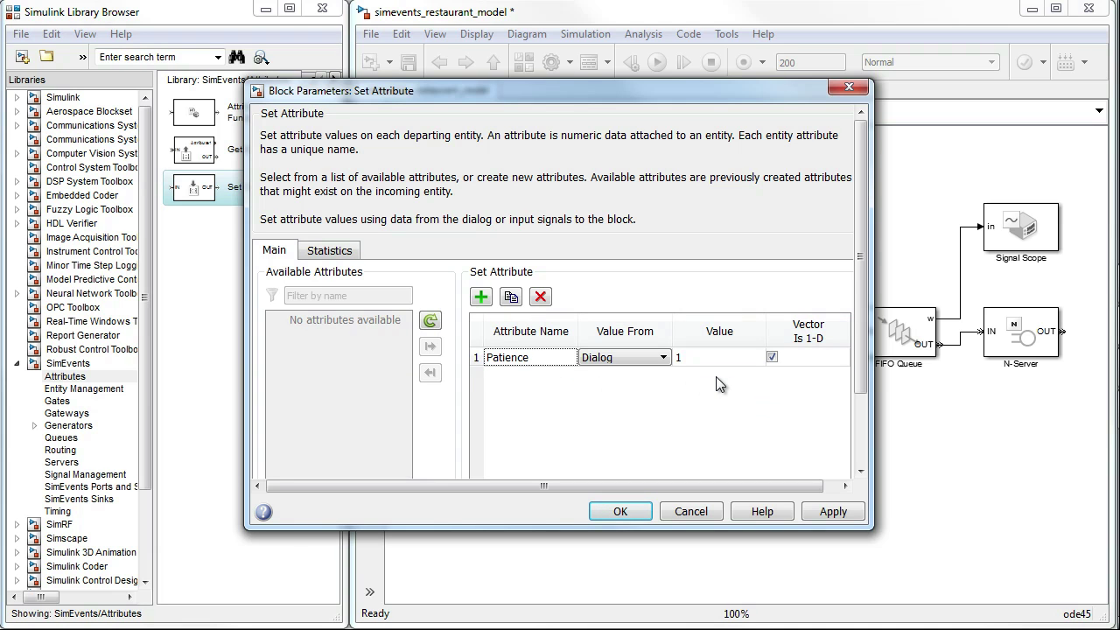
Add a second attribute named OrderTime whose value comes from a signal port, and confirm
click(480, 296)
double_click(558, 378)
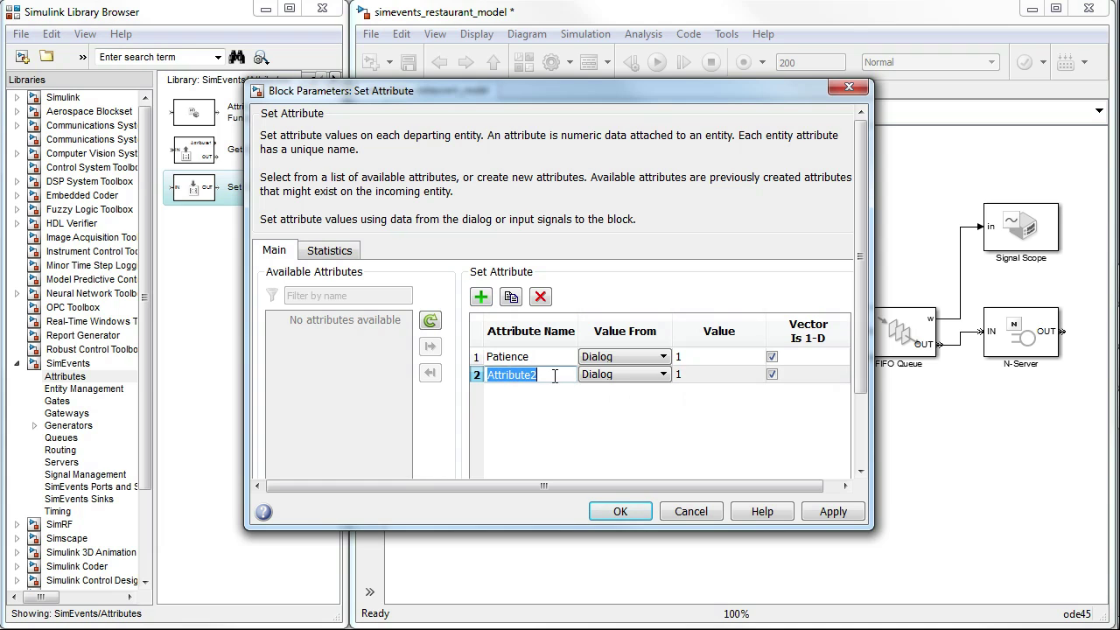
text(OrderTime)
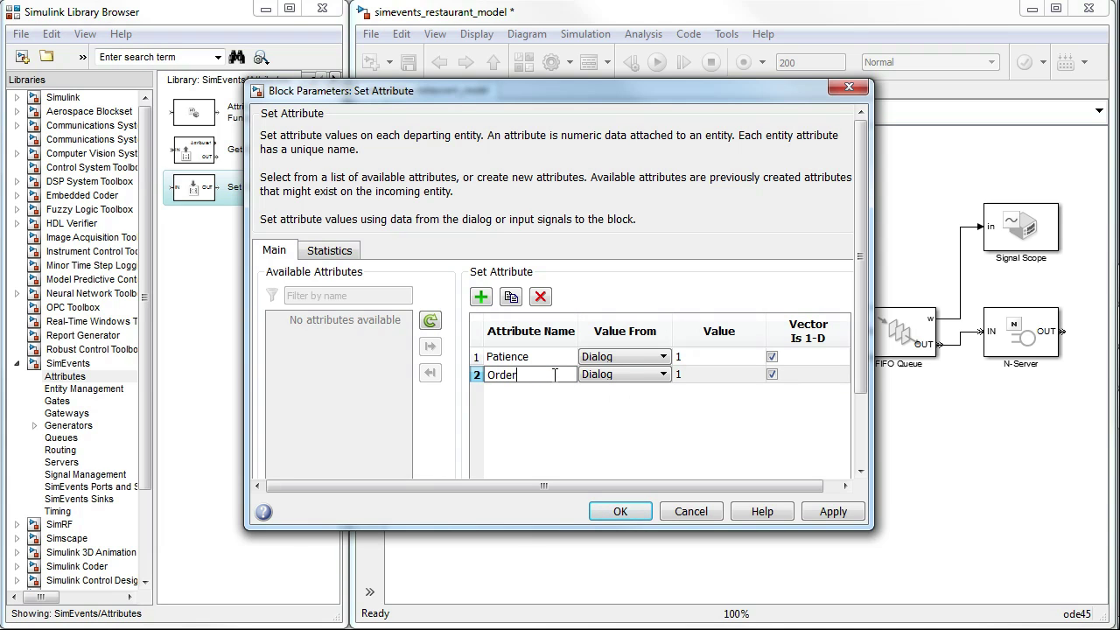
click(636, 374)
click(632, 403)
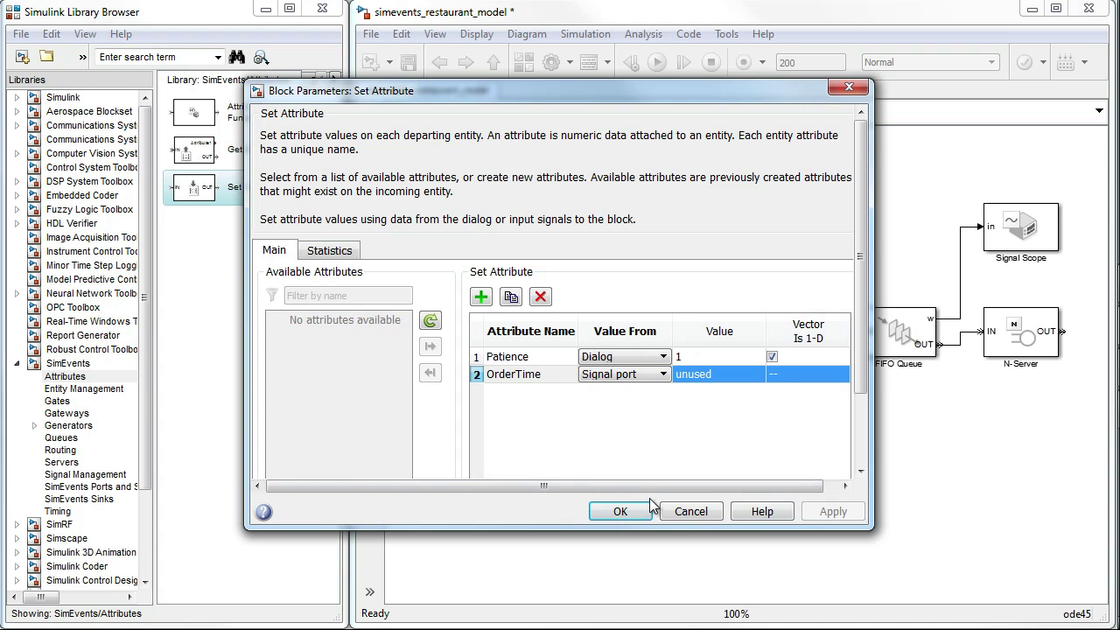
click(624, 511)
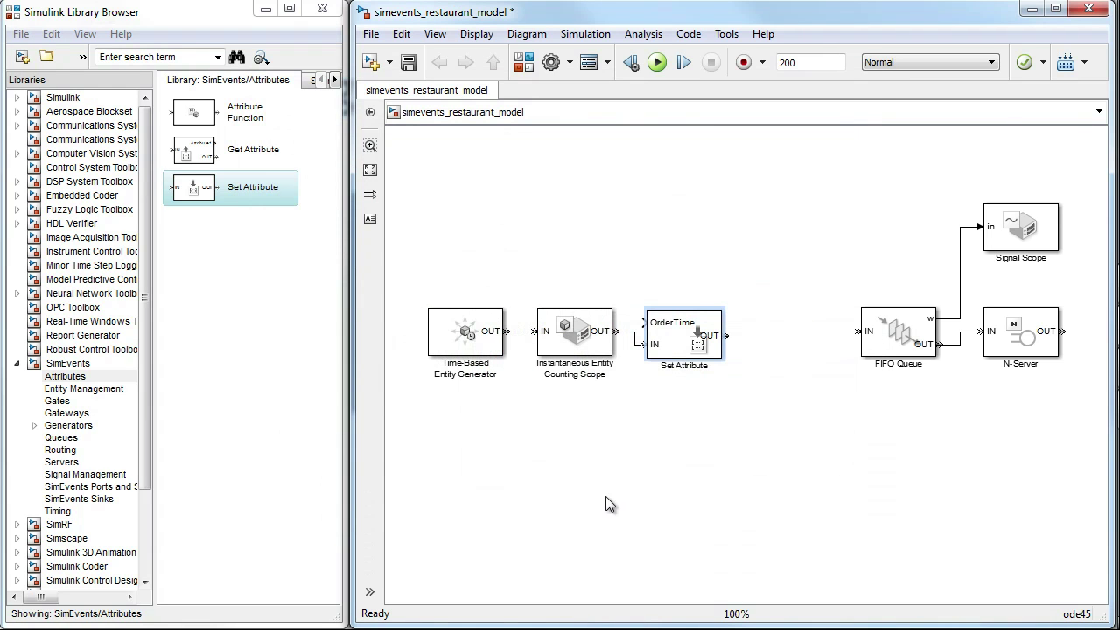
Add an Event-Based Random Number block from Generators > Signal Generators above Set Attribute and open its parameters
click(35, 425)
click(93, 462)
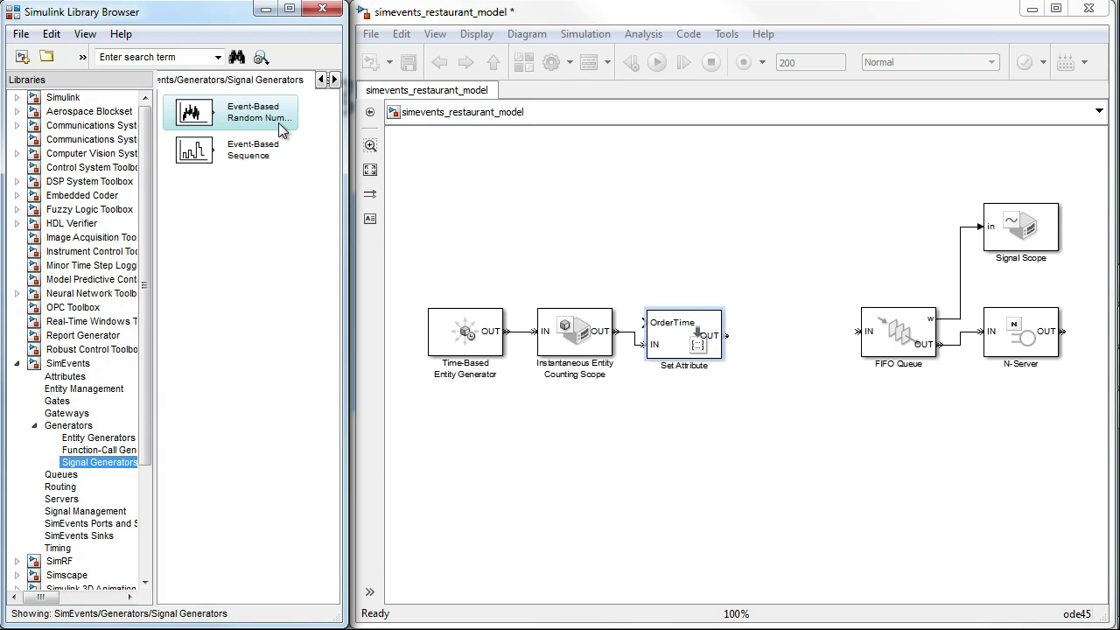
drag(213, 129, 647, 323)
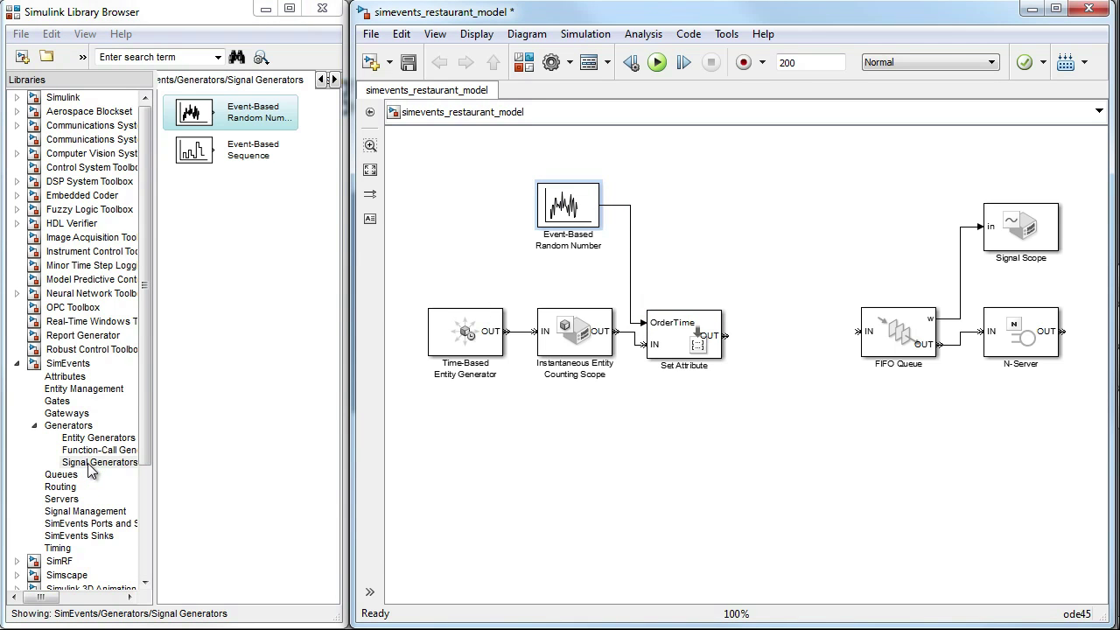
click(592, 210)
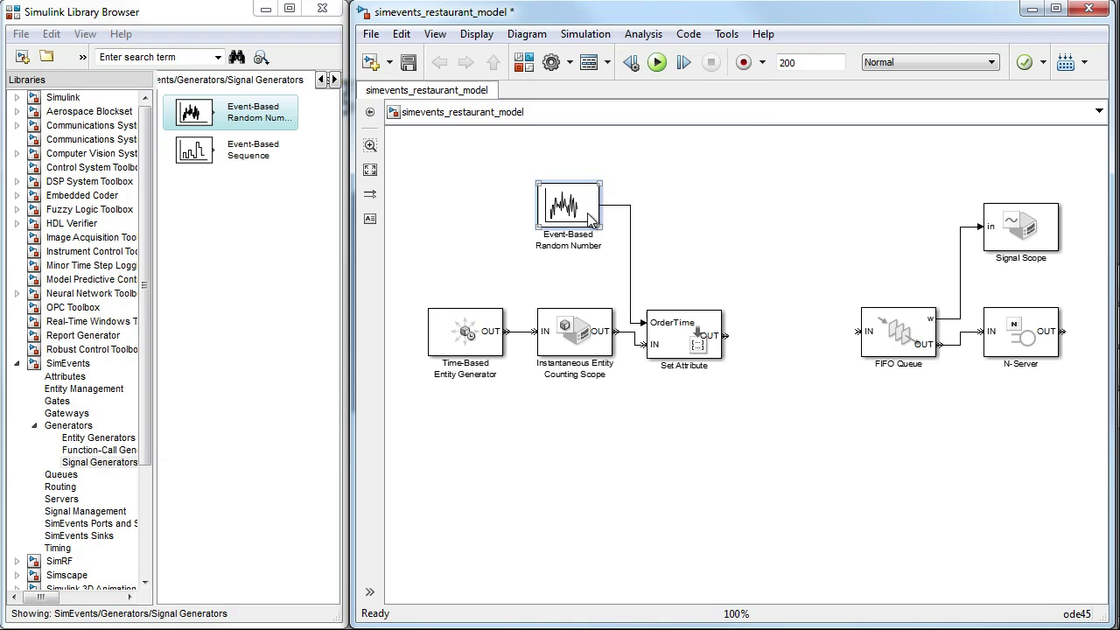
double_click(588, 212)
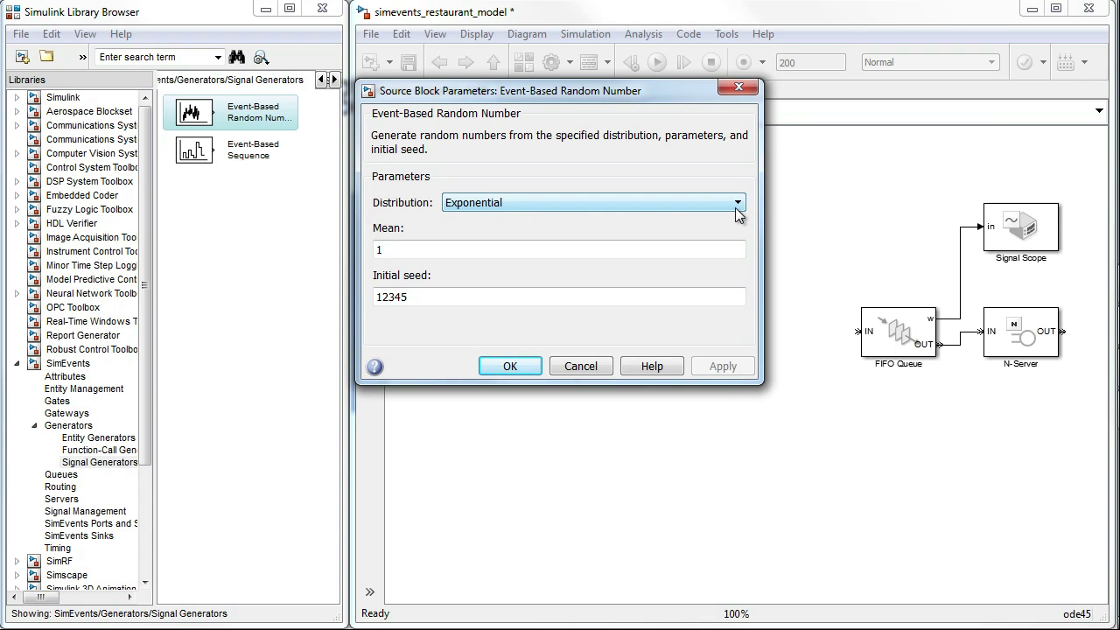
Change the random number distribution to Uniform with Minimum 20 and Maximum 60, then apply and close
click(735, 207)
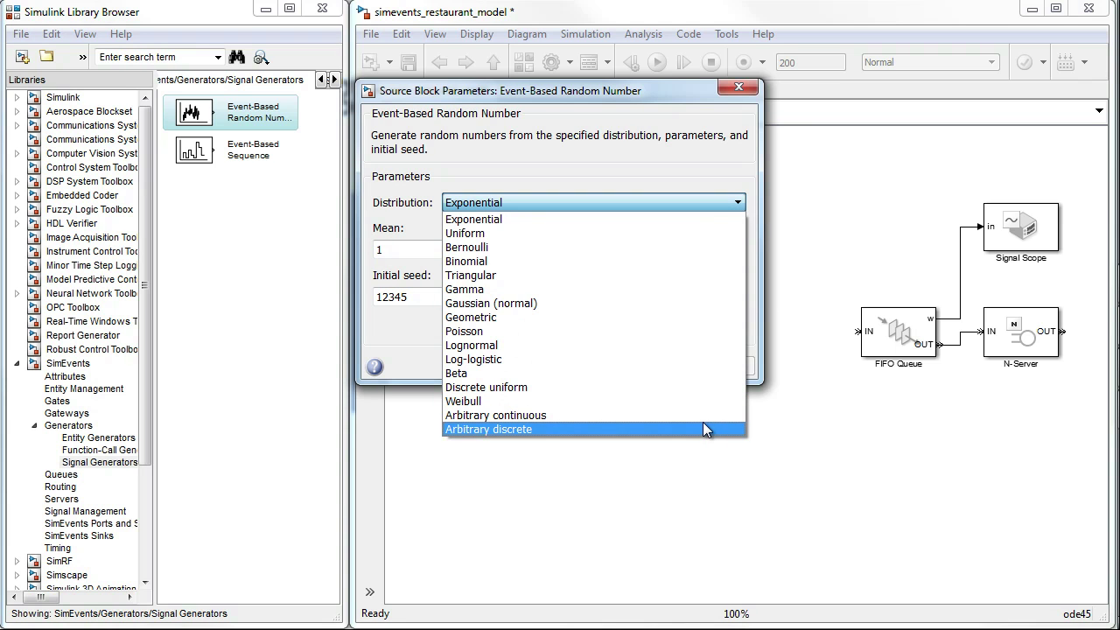
click(471, 233)
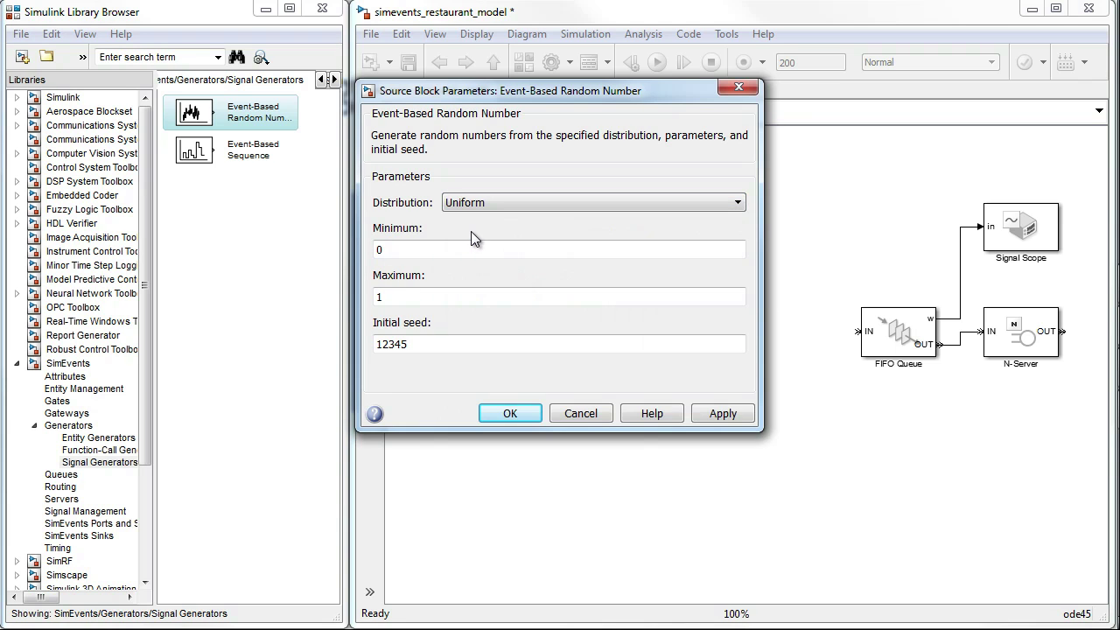
double_click(431, 252)
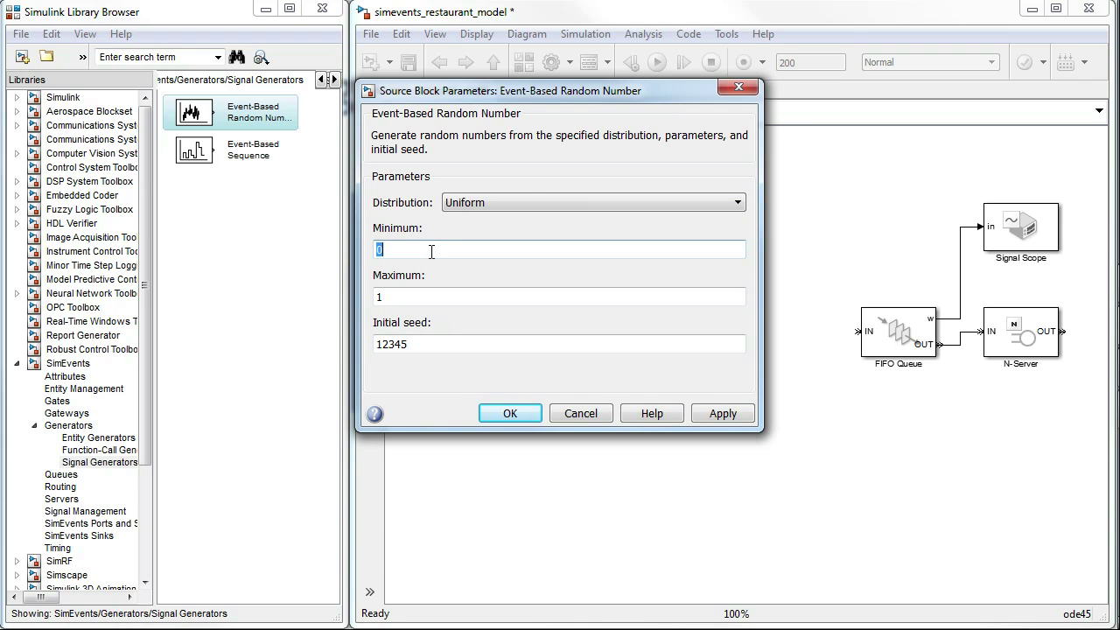
text(20)
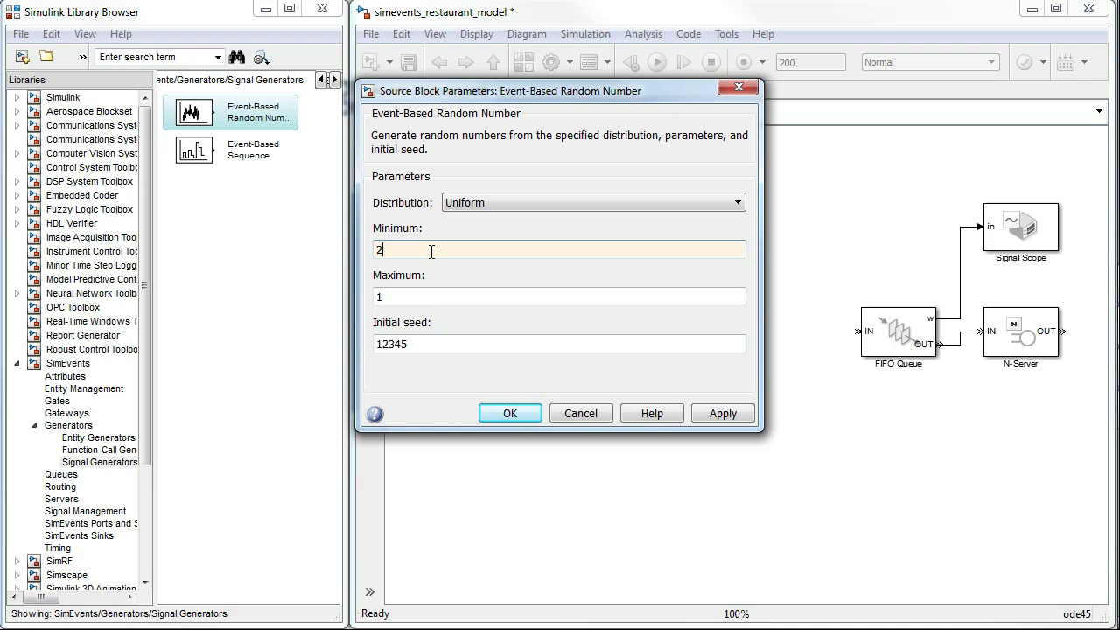
double_click(405, 298)
text(60)
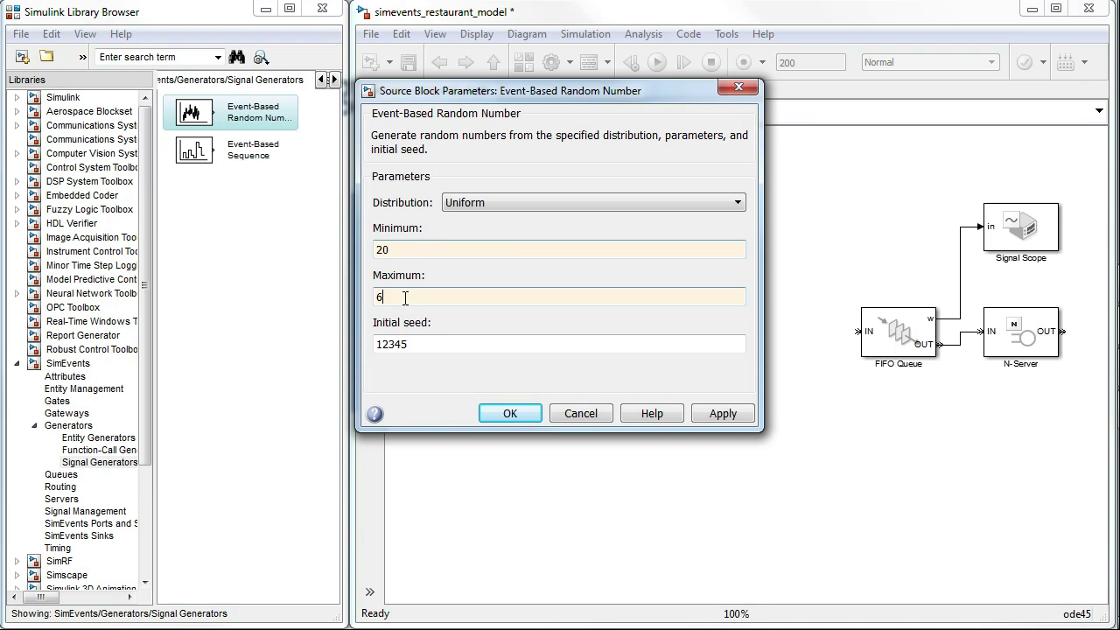
click(705, 417)
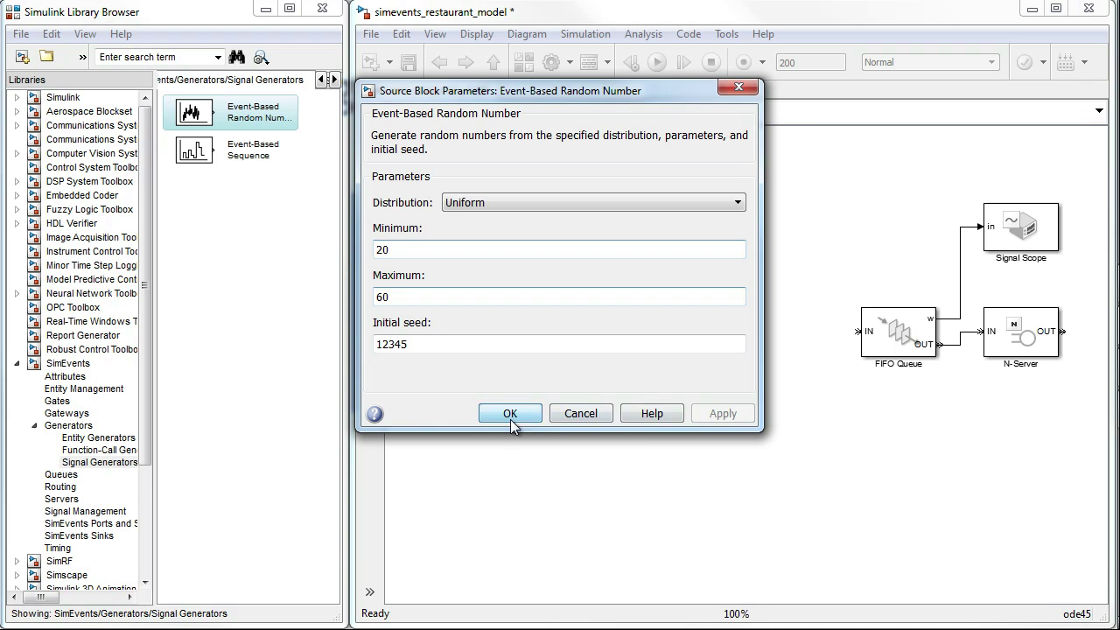
click(510, 415)
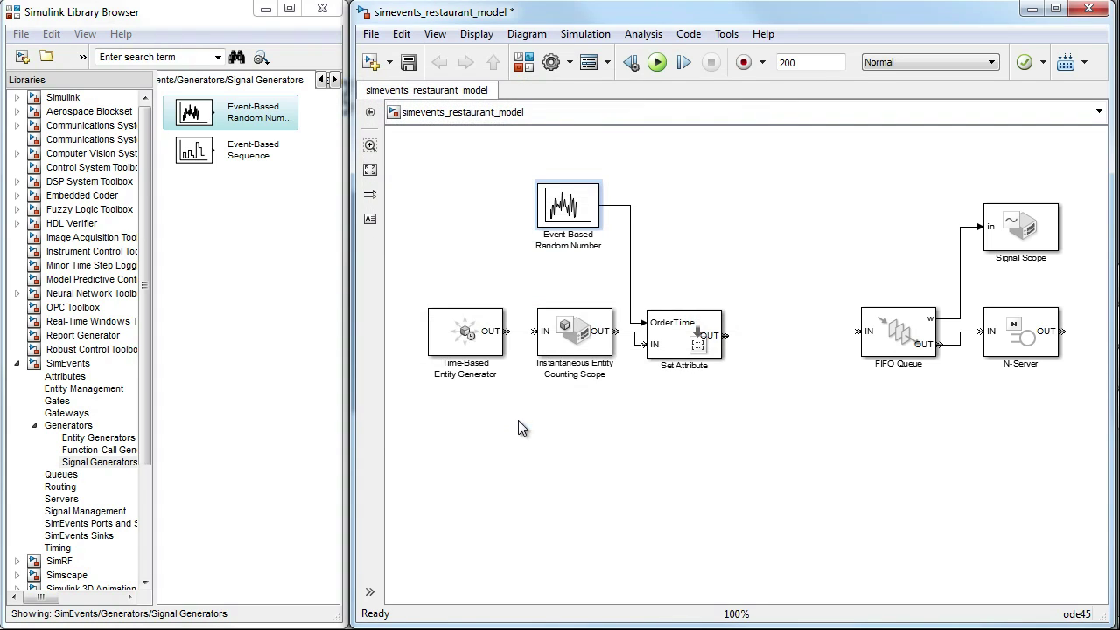
Add an Attribute Scope with Stem plot type and Y attribute OrderTime, wiring its output to the FIFO Queue
click(72, 536)
drag(249, 127, 751, 331)
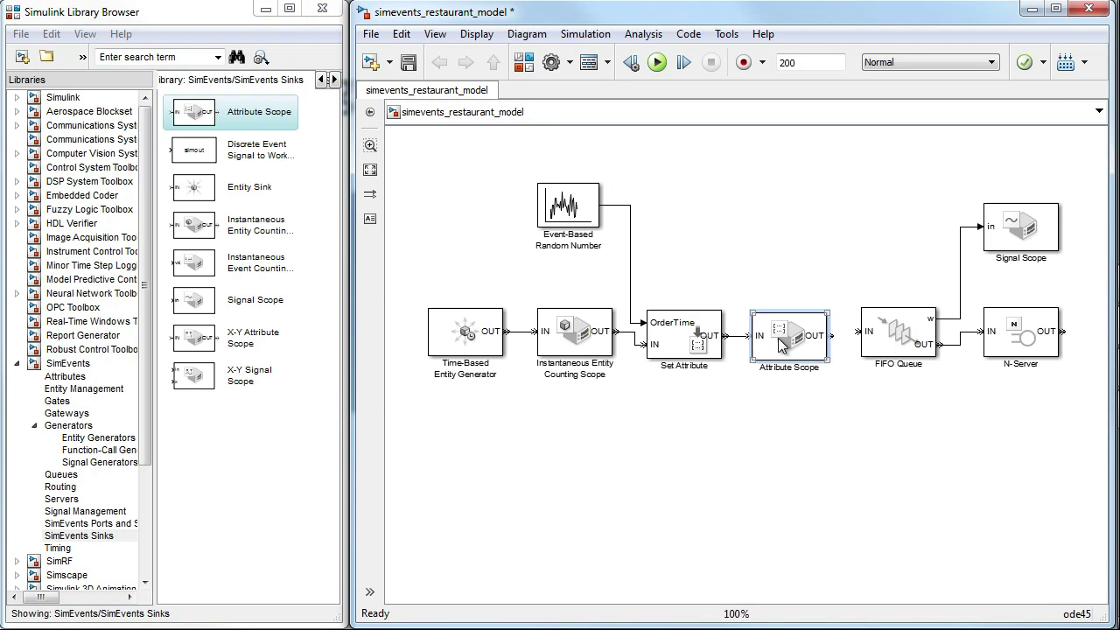
right_click(777, 337)
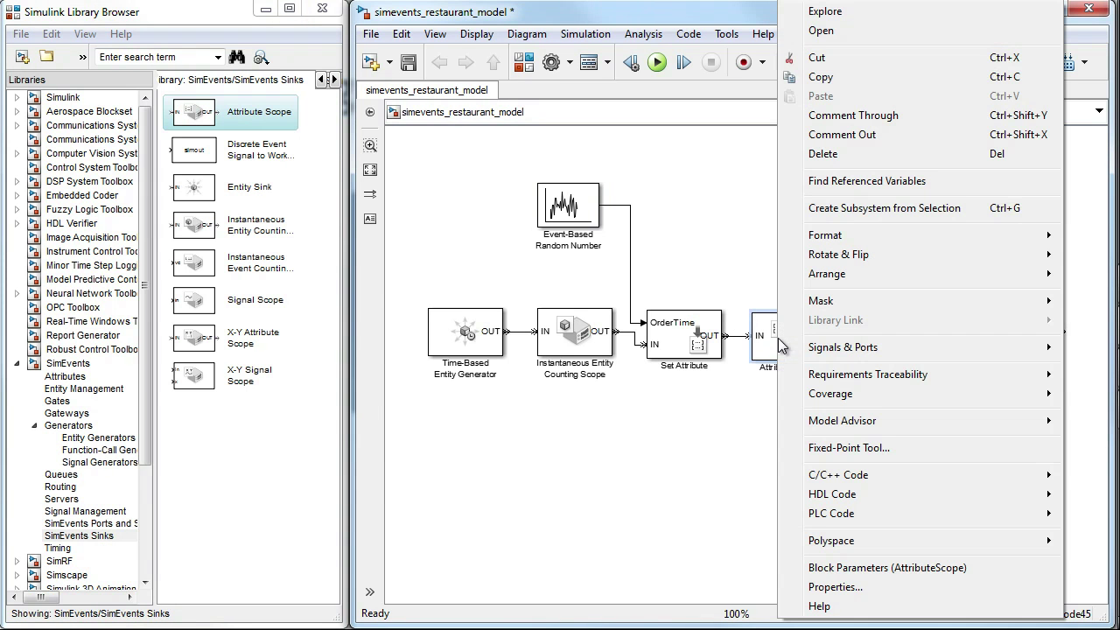
click(831, 569)
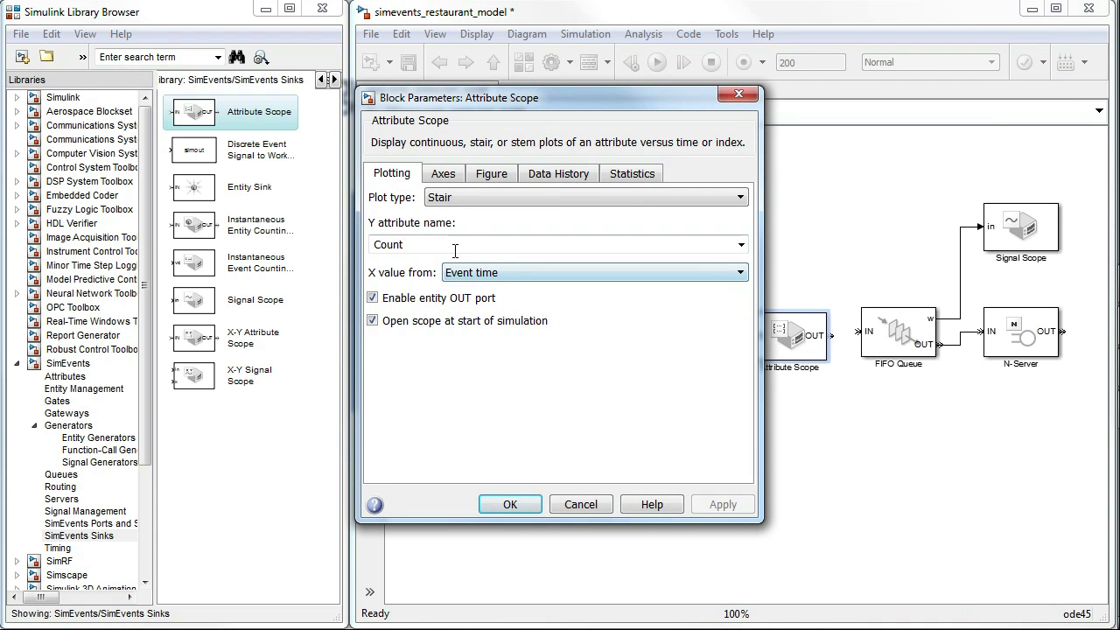
click(454, 199)
click(456, 229)
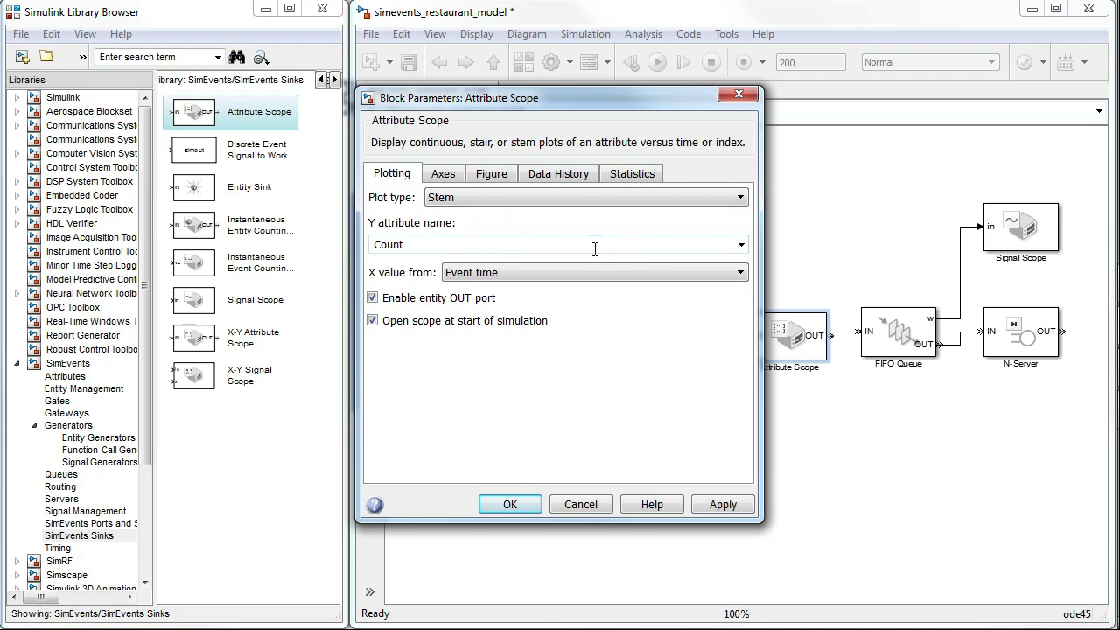
click(740, 244)
click(477, 261)
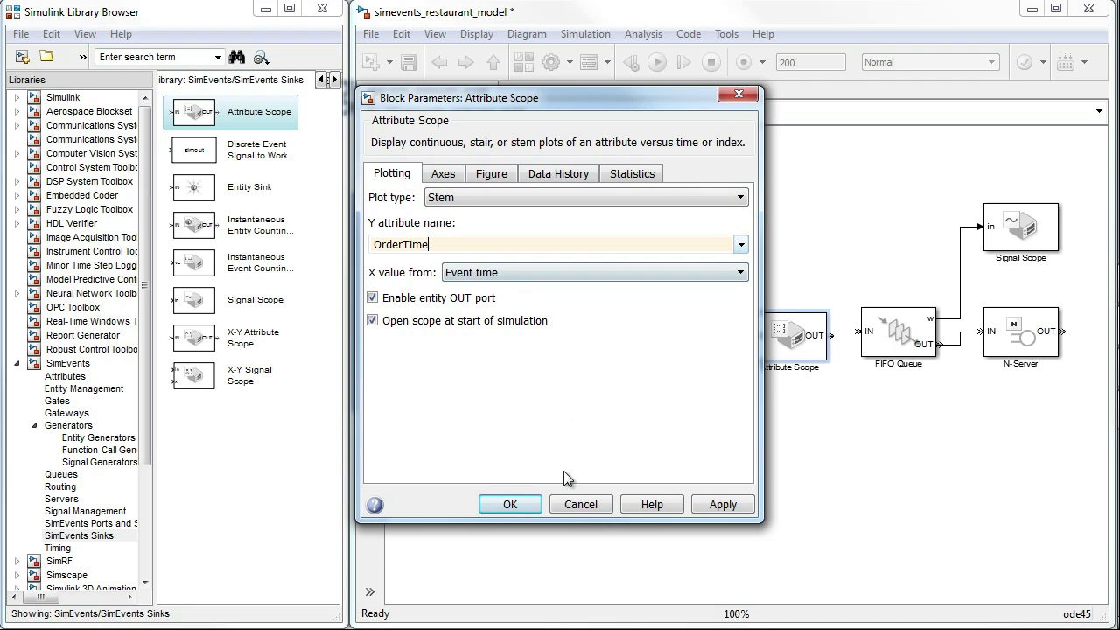
click(510, 504)
drag(830, 335, 862, 333)
Run the simulation to display OrderTime stems between 20 and 60 in the Attribute Scope
click(657, 62)
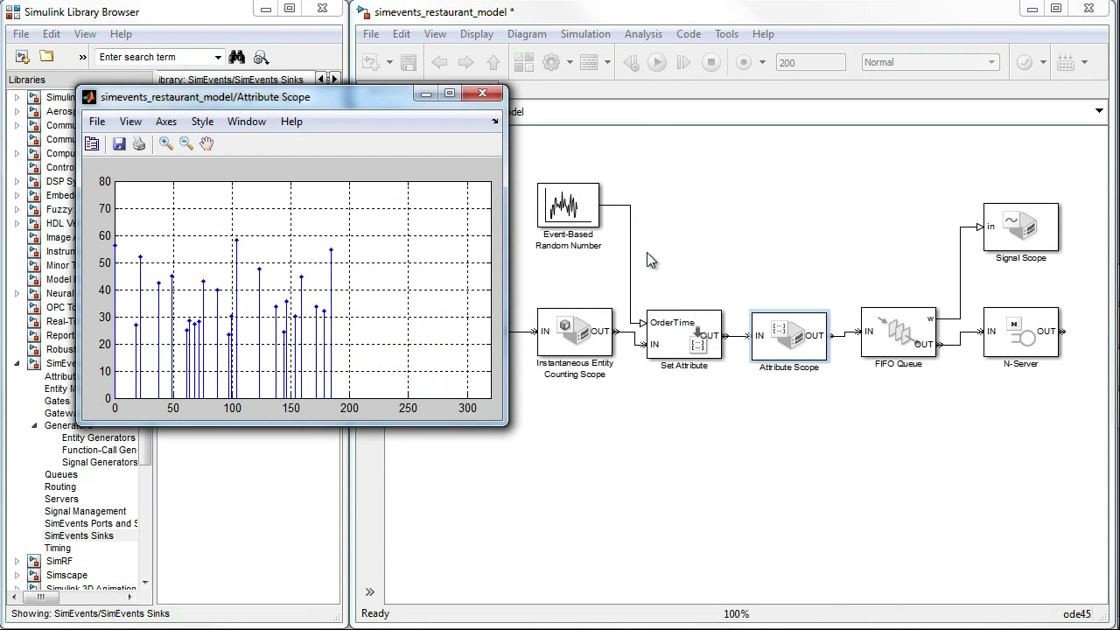